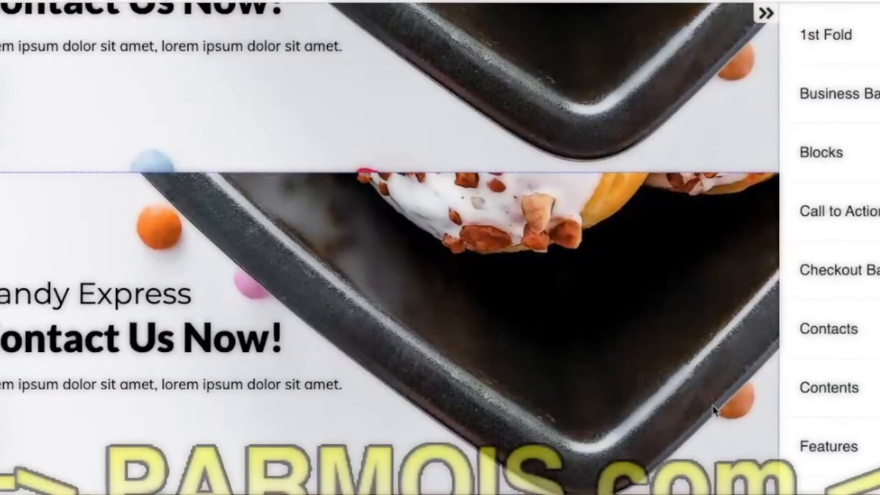
Delete the duplicate "Candy Express – Contact Us Now!" panel from the page.
click(714, 410)
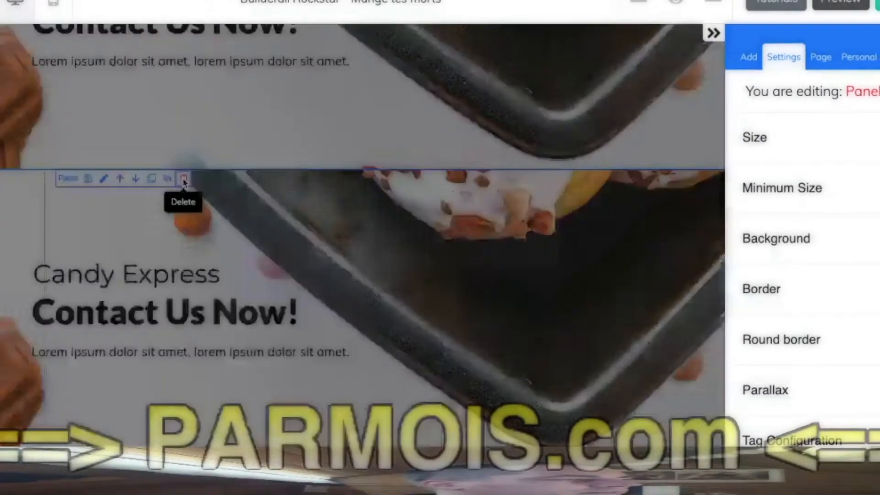
click(177, 180)
click(507, 235)
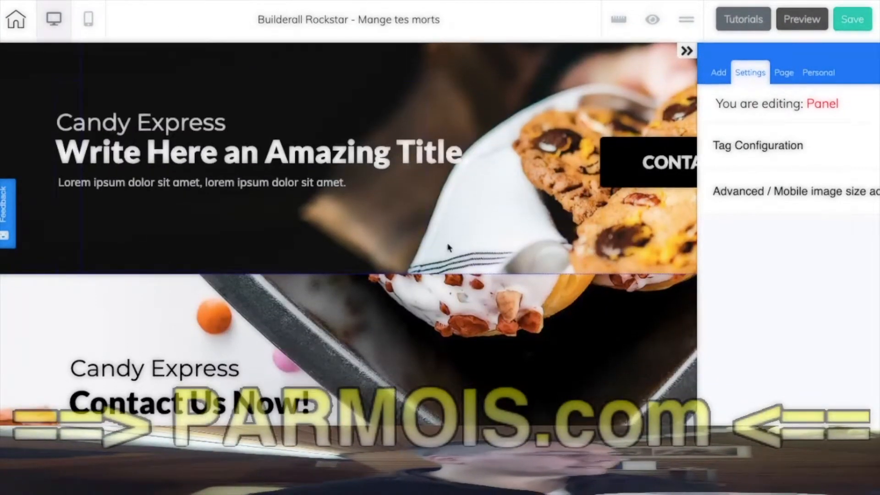
Activate the Panel Divider on the cookie banner panel titled "Write Here an Amazing Title".
click(686, 51)
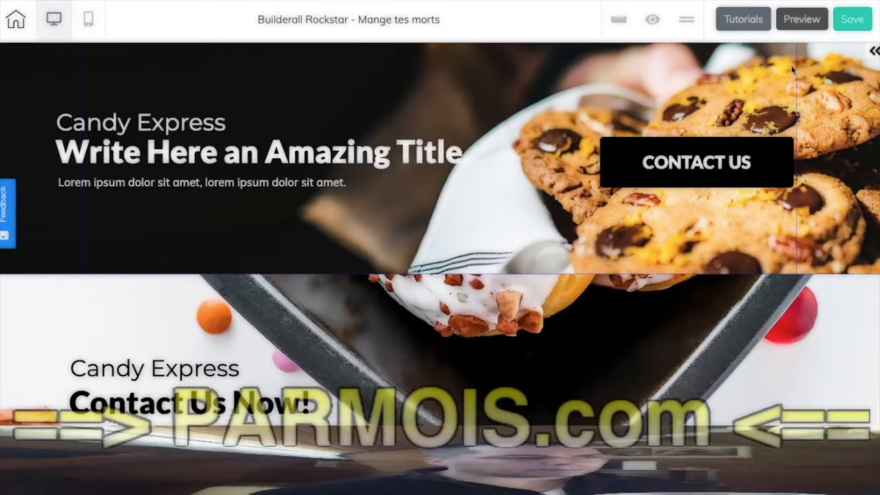
click(873, 51)
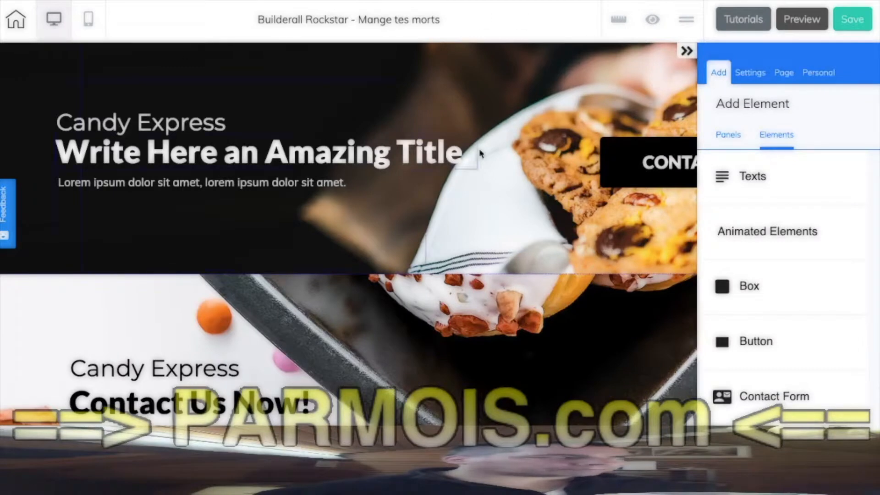
click(502, 267)
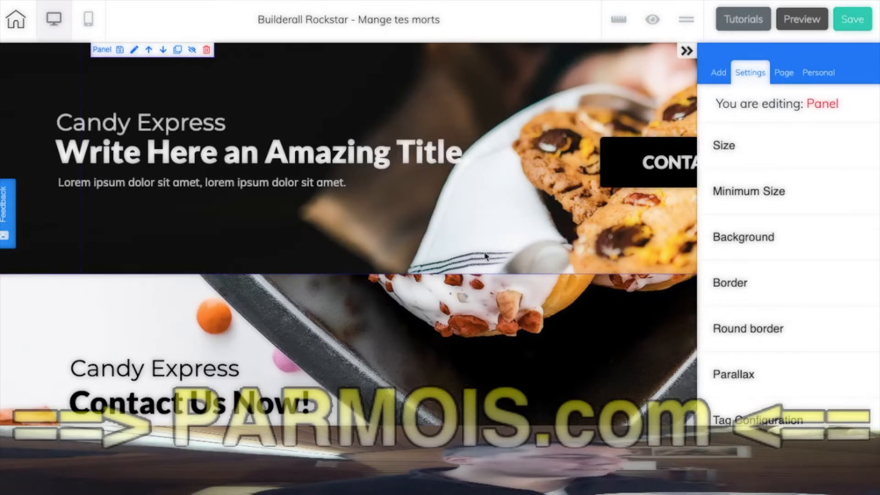
scroll(778, 267, down, 3)
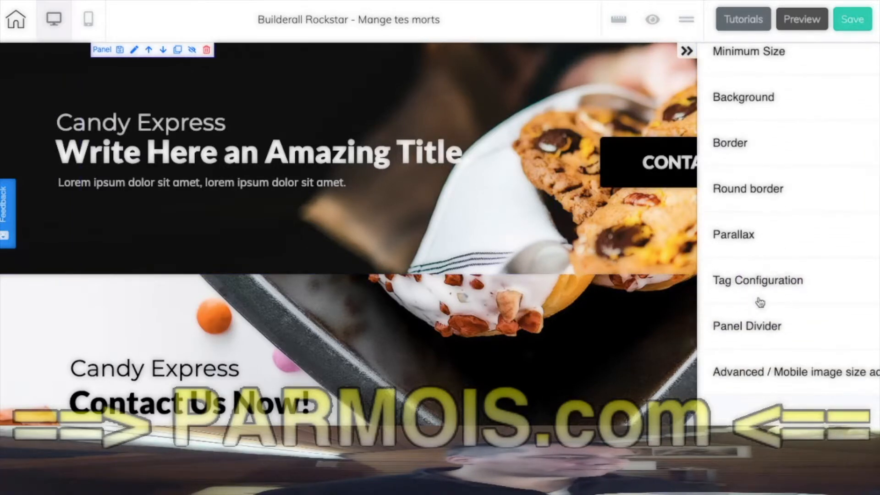
click(750, 331)
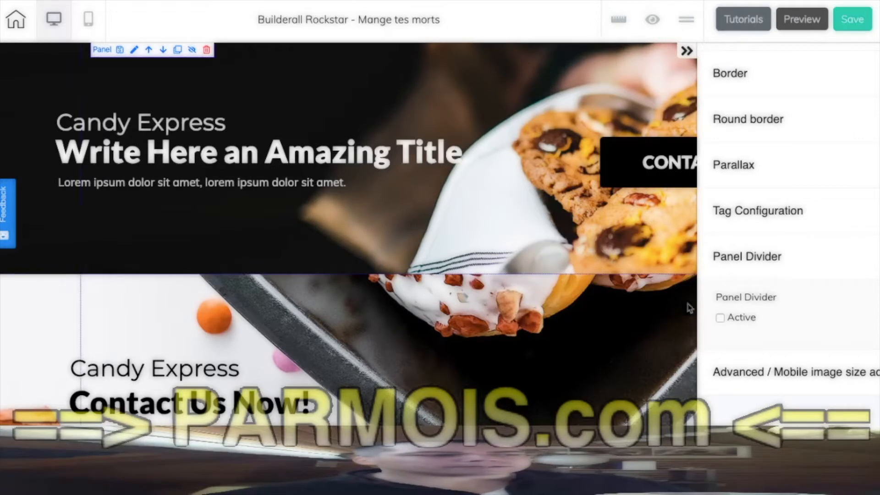
click(720, 318)
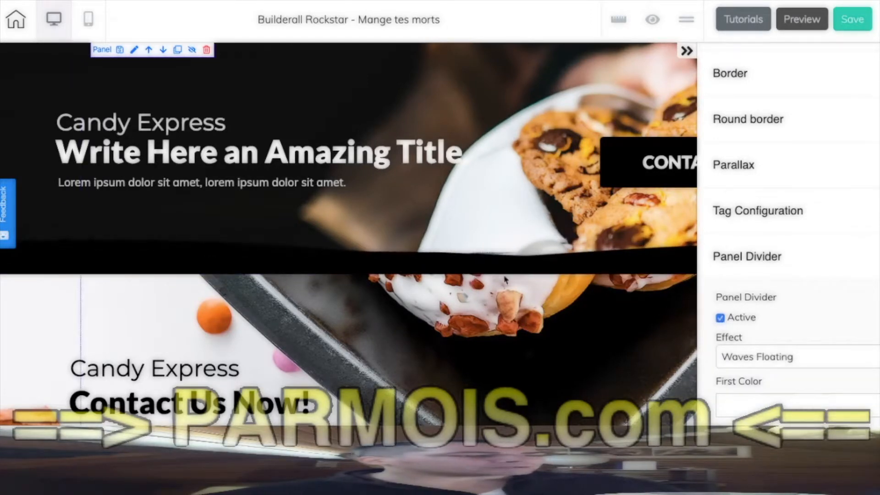
Set the banner panel divider's effect to Clouds.
scroll(774, 303, down, 2)
scroll(774, 302, down, 3)
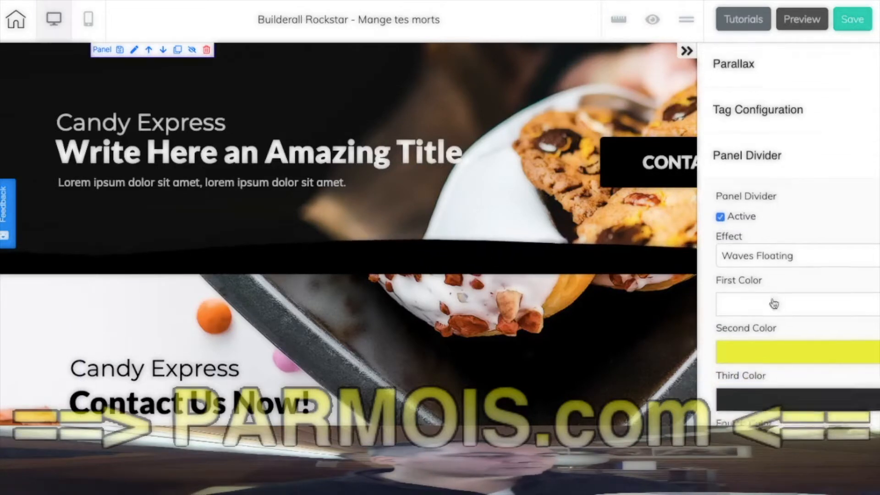
click(777, 158)
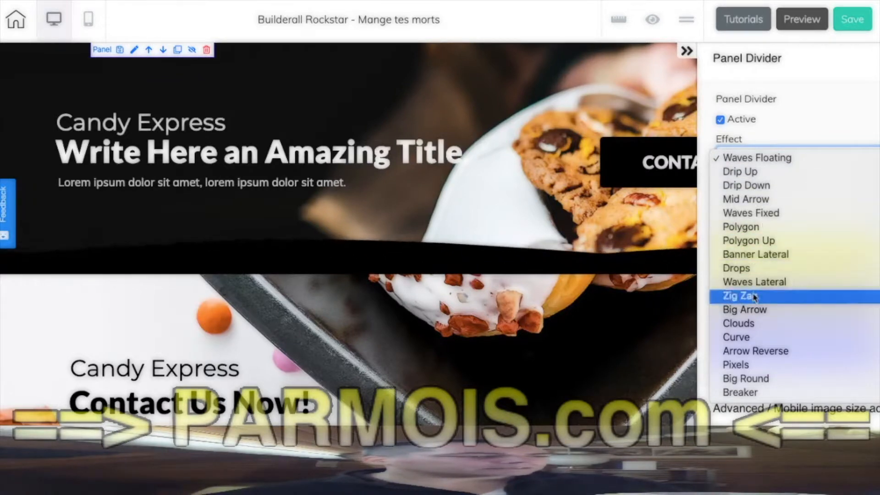
click(750, 325)
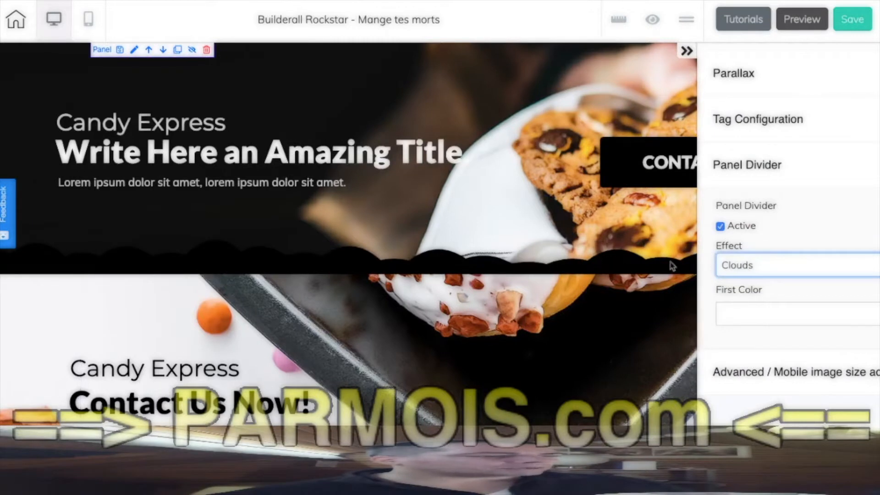
Set the divider's First Color to red (EC4848).
click(752, 322)
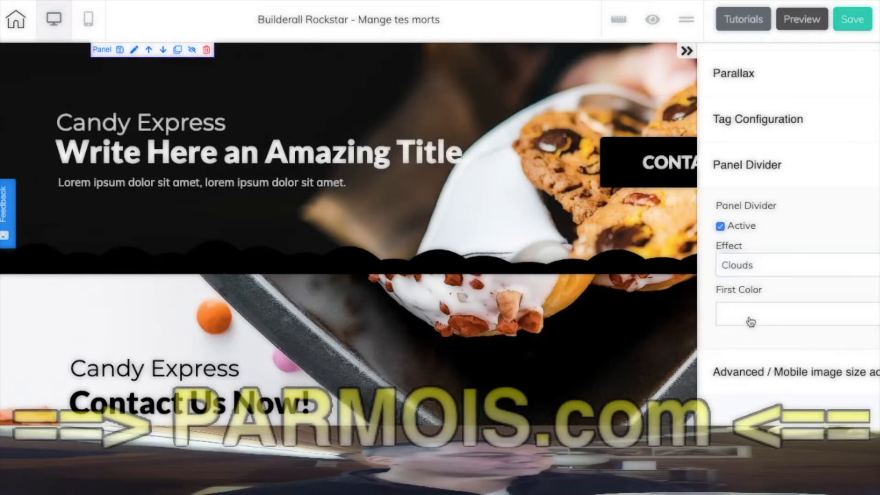
click(776, 322)
drag(825, 280, 856, 237)
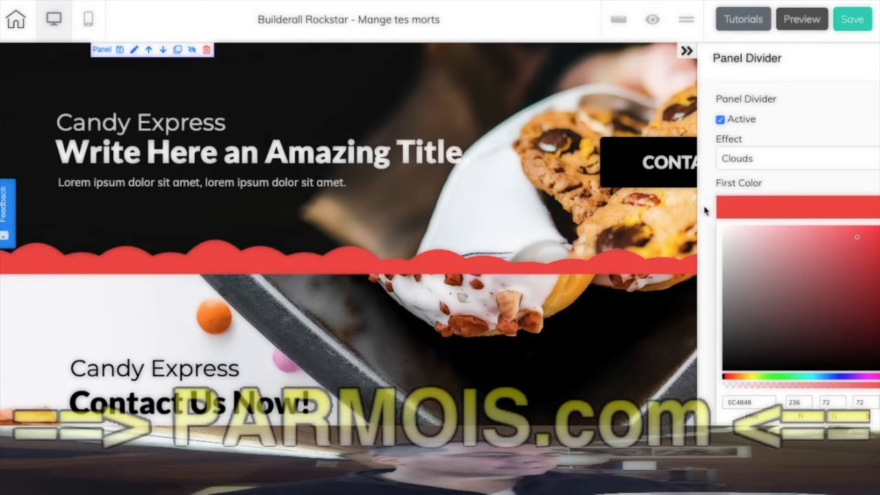
click(737, 208)
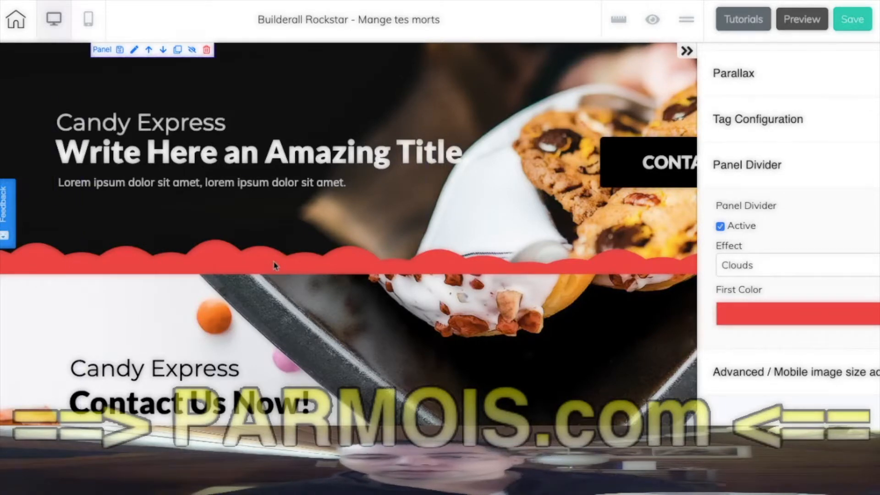
Try the Curve effect on the banner's divider and settle on Waves Floating instead.
click(733, 265)
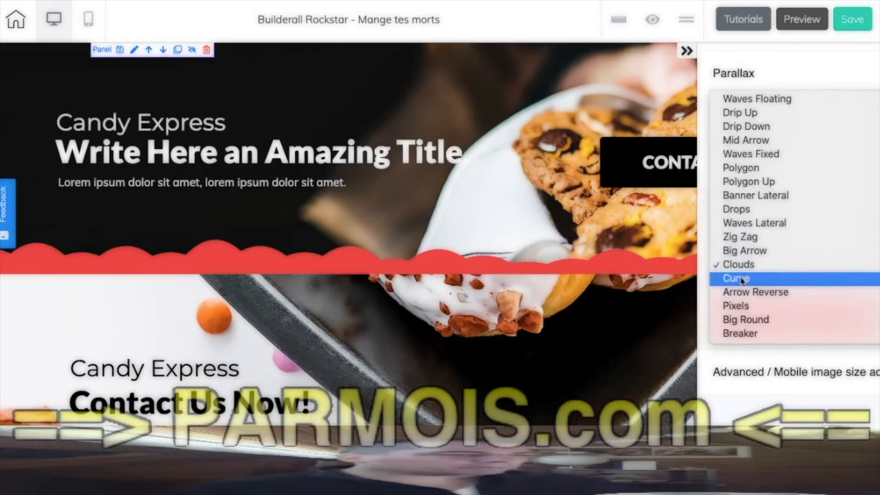
click(740, 278)
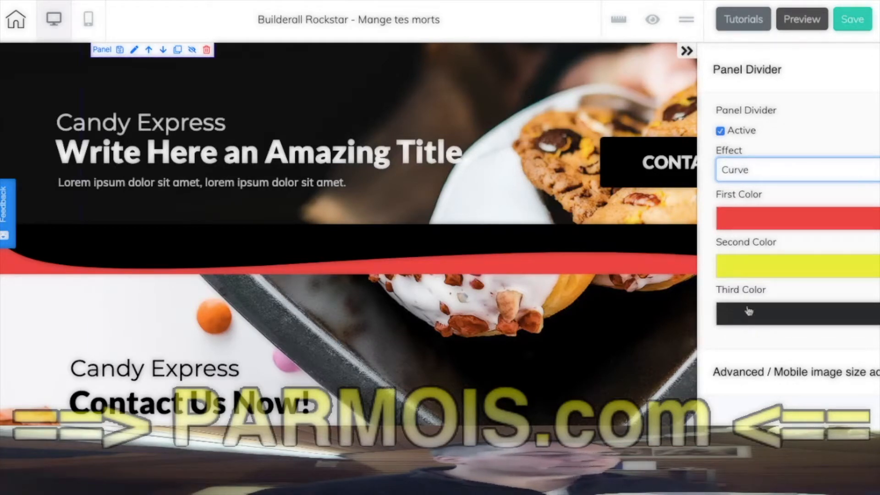
click(732, 171)
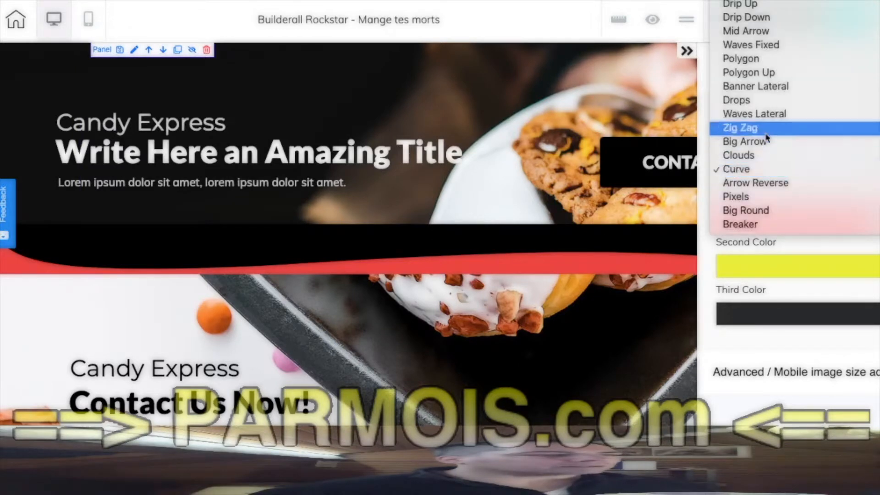
click(778, 2)
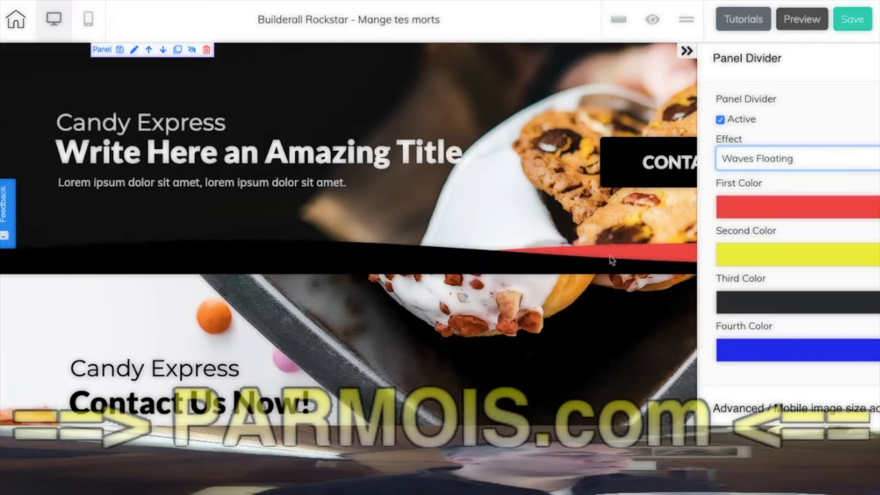
Change the Third Color of the Waves Floating divider to light blue.
click(746, 304)
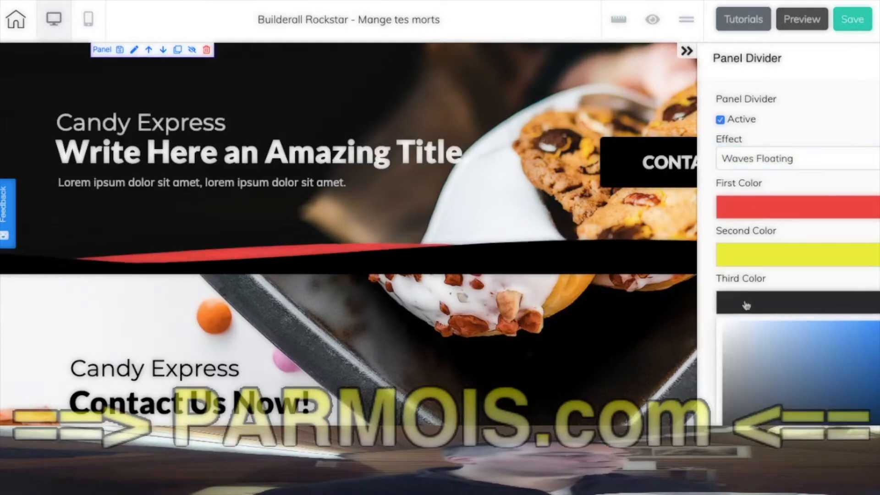
click(872, 332)
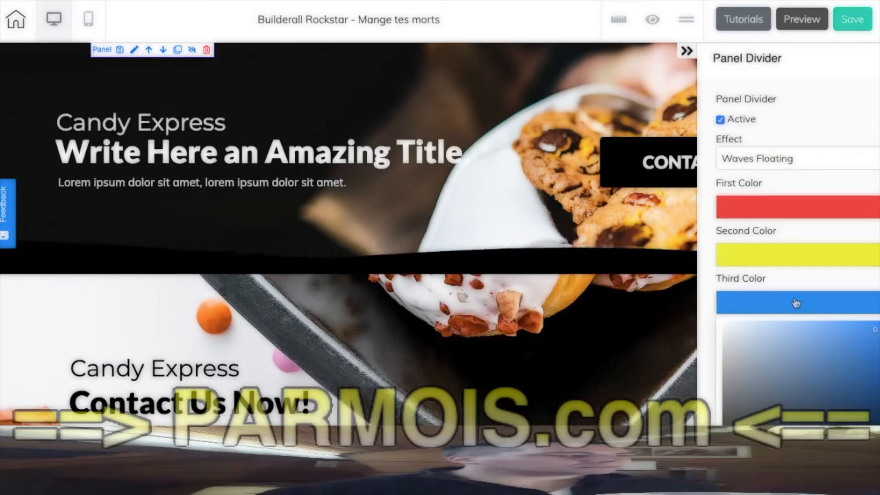
click(775, 306)
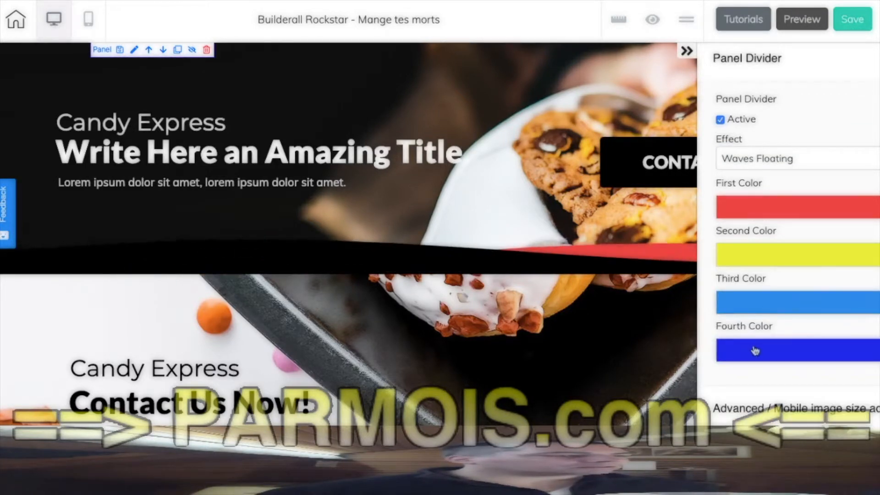
Change the Fourth Color of the Waves Floating divider to bright green.
scroll(763, 335, down, 1)
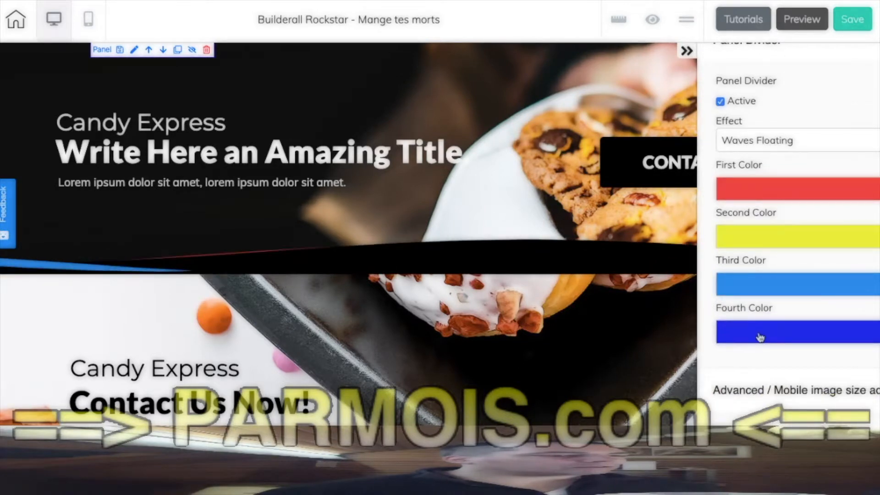
click(765, 337)
scroll(788, 375, down, 3)
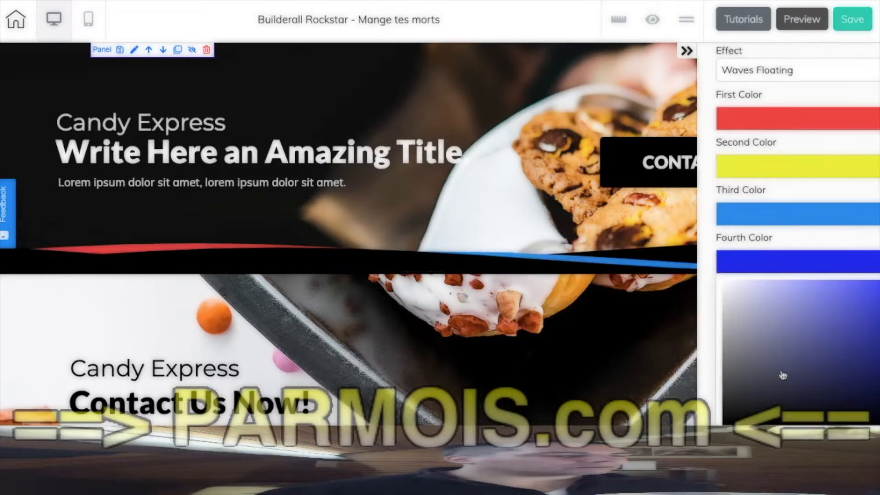
click(780, 375)
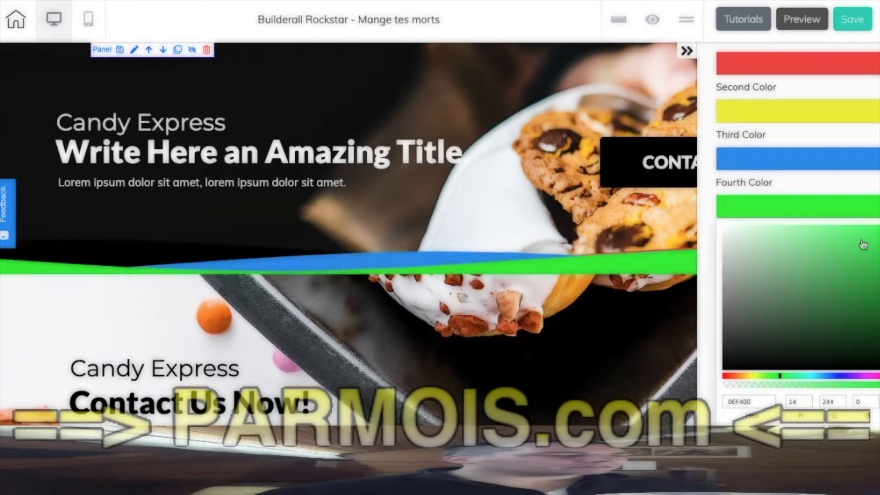
click(764, 206)
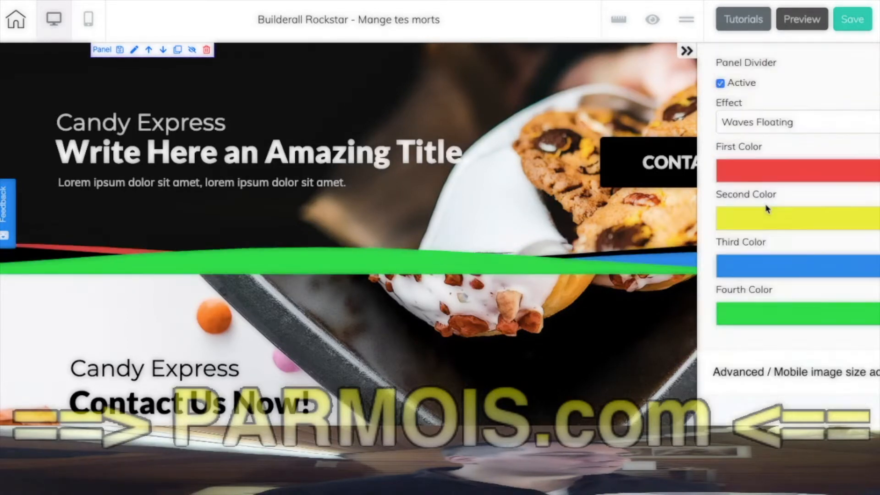
Change the divider's Second Color to magenta (EA0AF2).
click(747, 226)
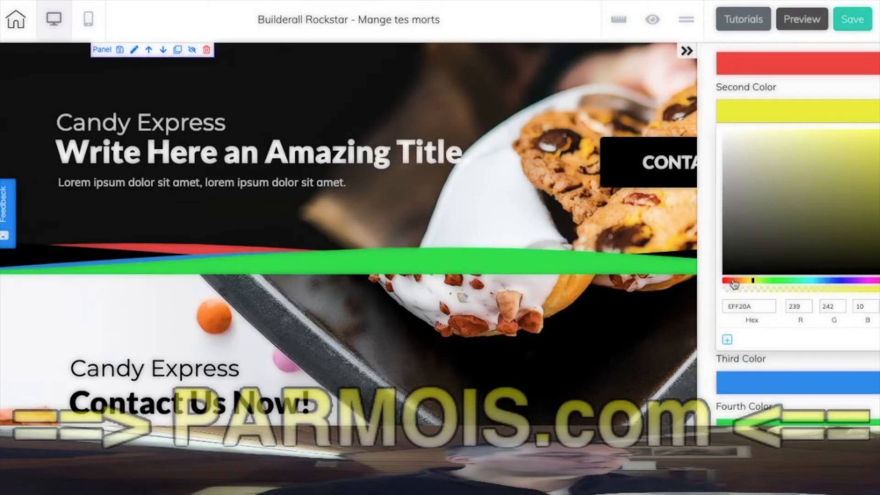
click(868, 281)
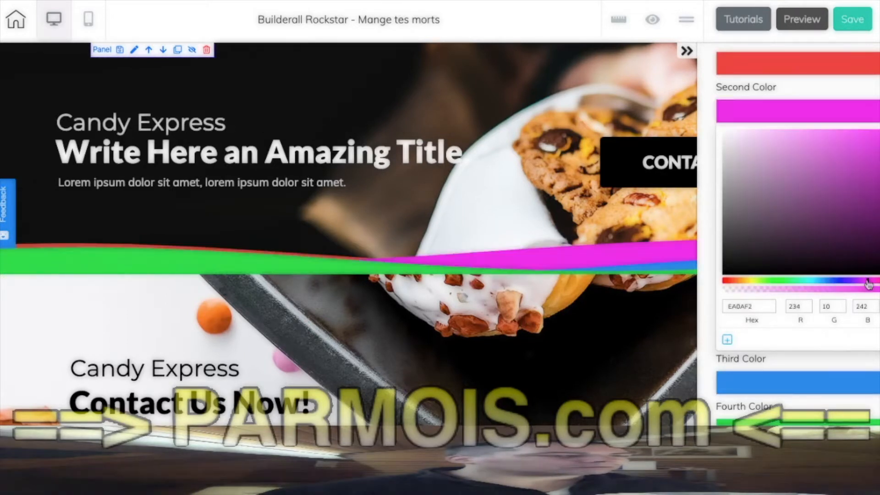
click(802, 116)
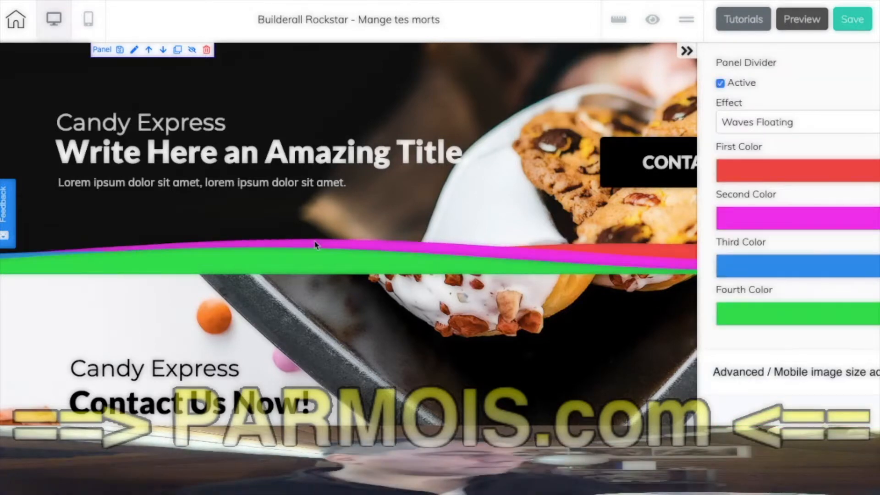